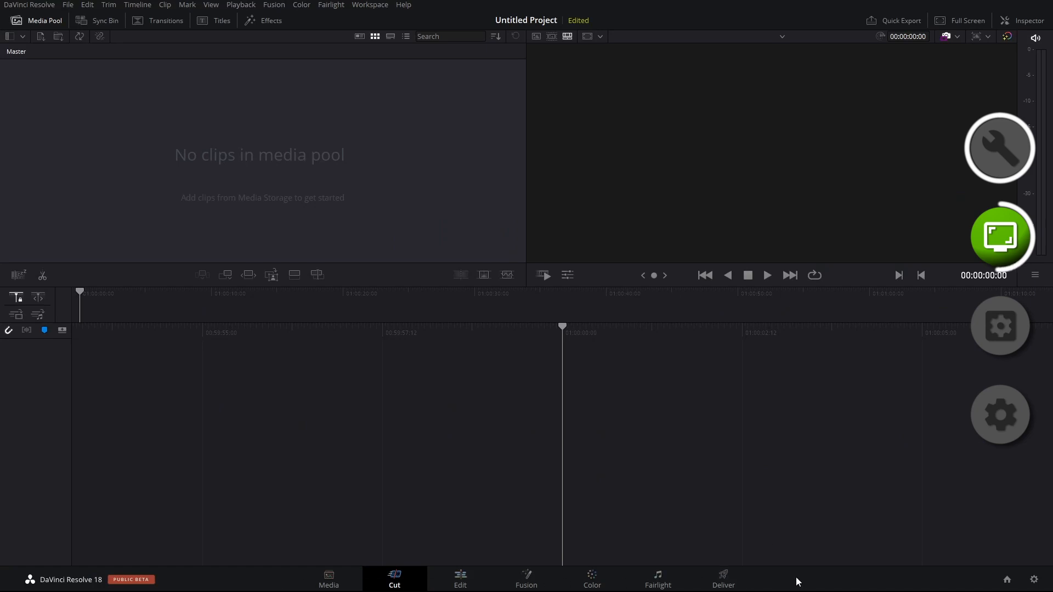
# Show the page navigation as icons only, without labels
pyautogui.rightClick(813, 583)
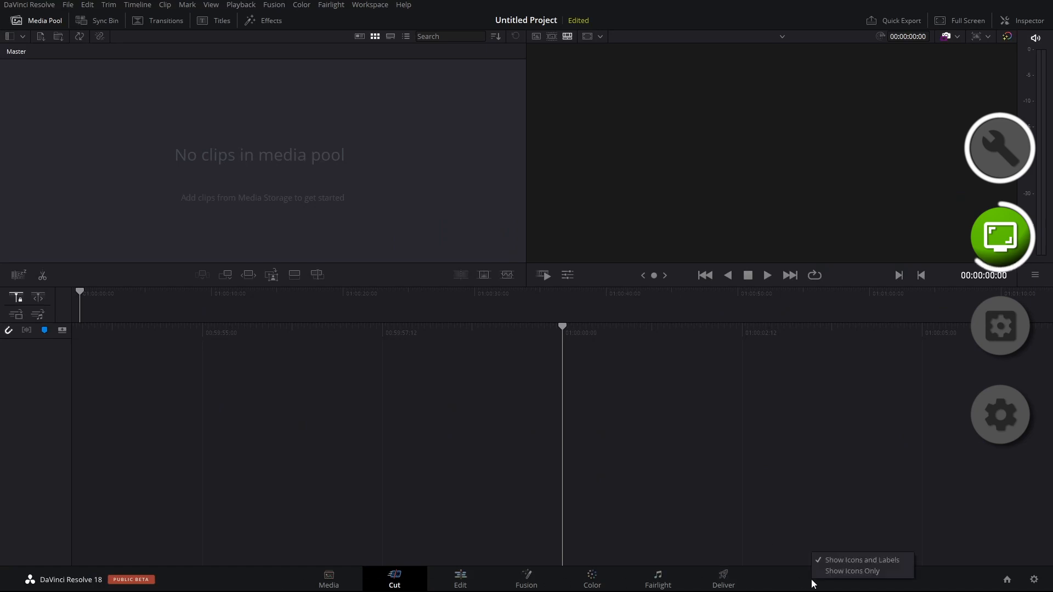
pyautogui.click(875, 572)
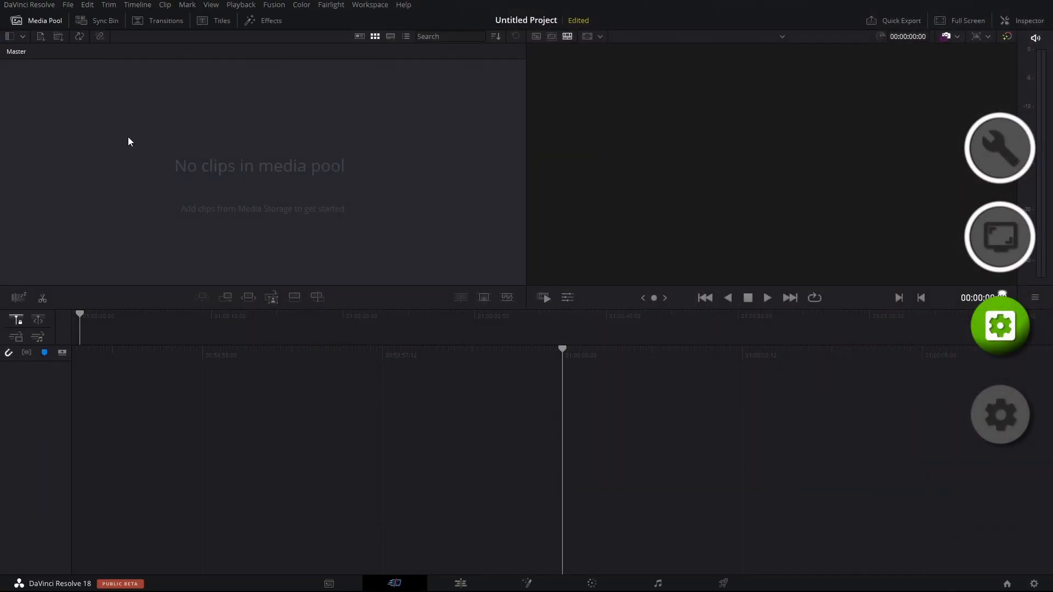
# Turn off the automatic display of attached storage locations in the system's Media Storage preferences
pyautogui.click(28, 5)
pyautogui.click(37, 59)
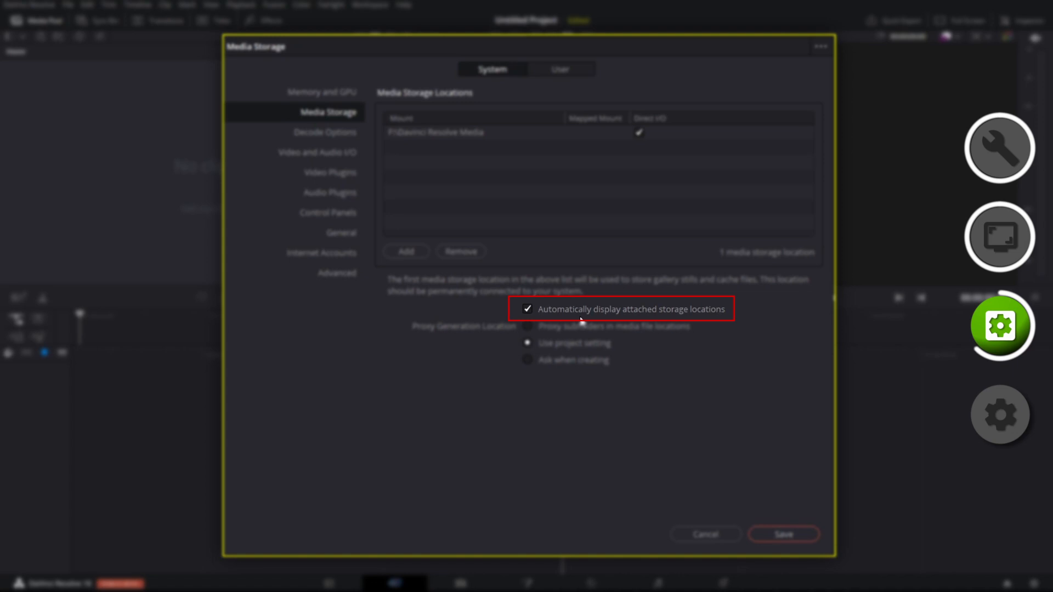
pyautogui.click(527, 309)
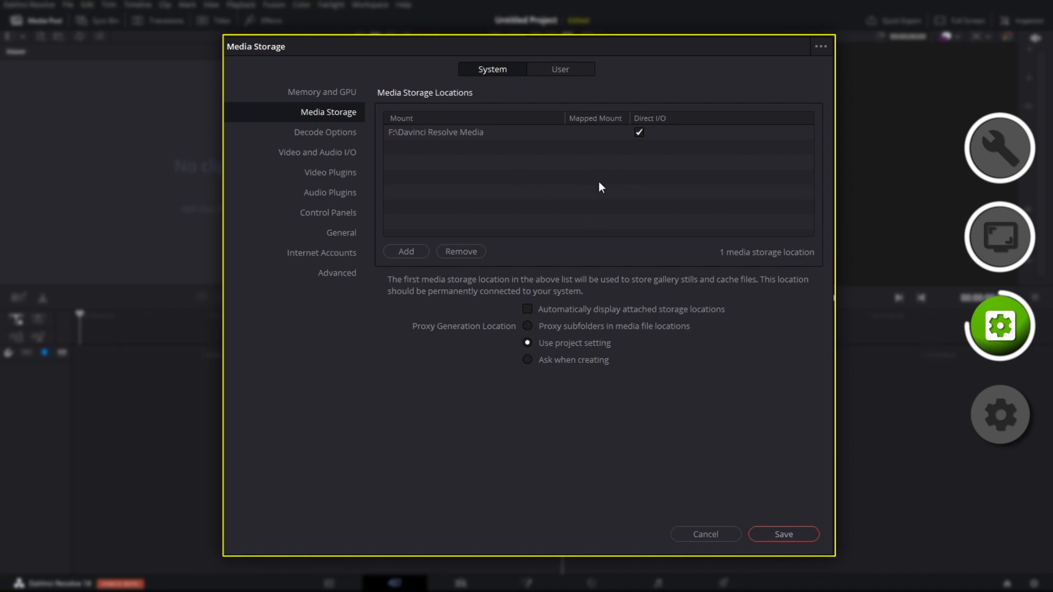
# Add the D, I, Q, T, W, X, Y and Z drives as media storage locations, save the preferences and switch to the Media page
pyautogui.click(408, 252)
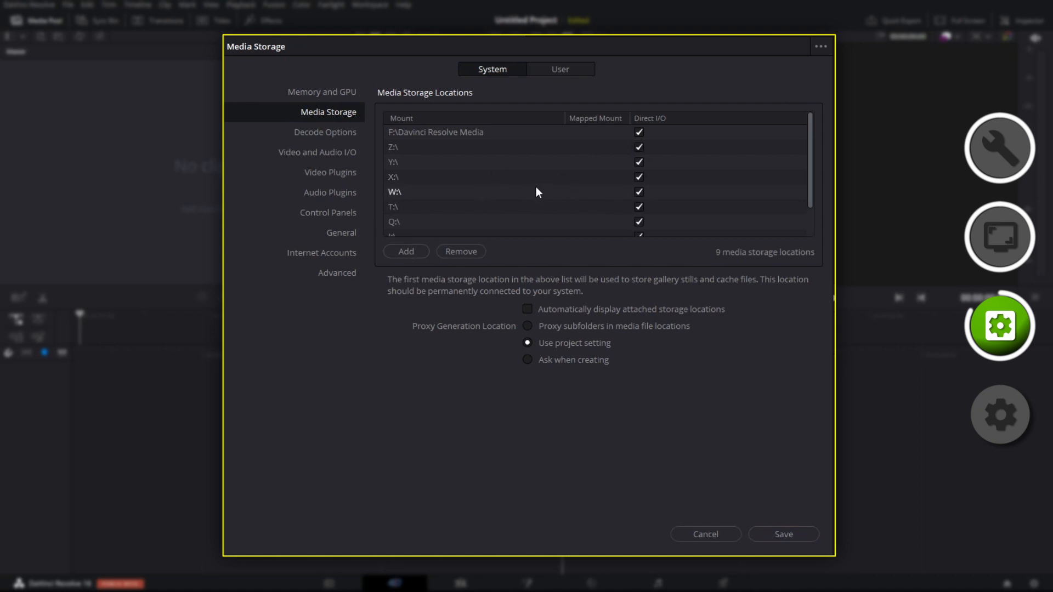
pyautogui.click(785, 536)
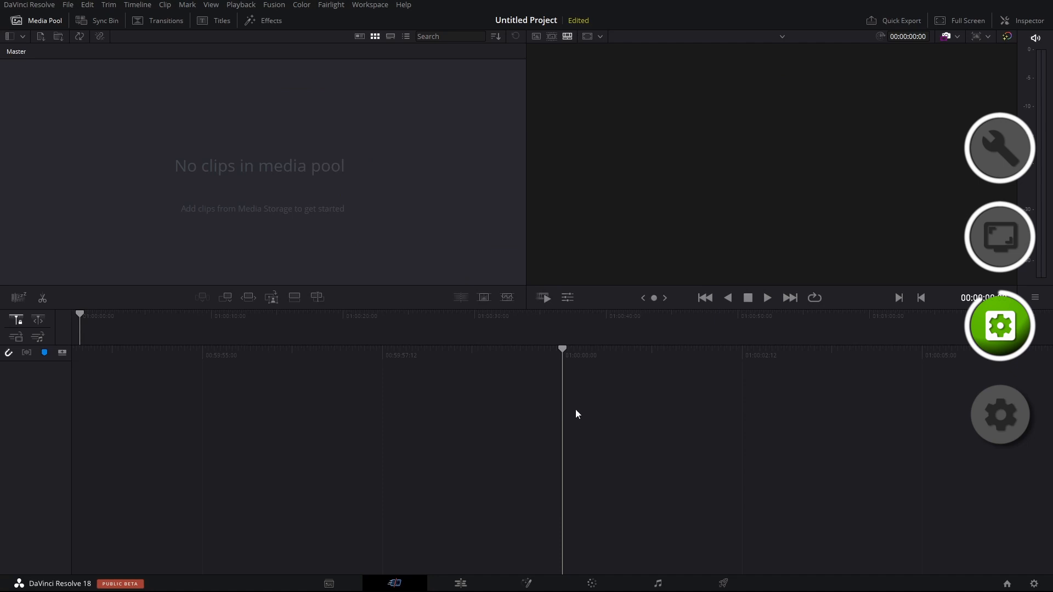
pyautogui.click(331, 586)
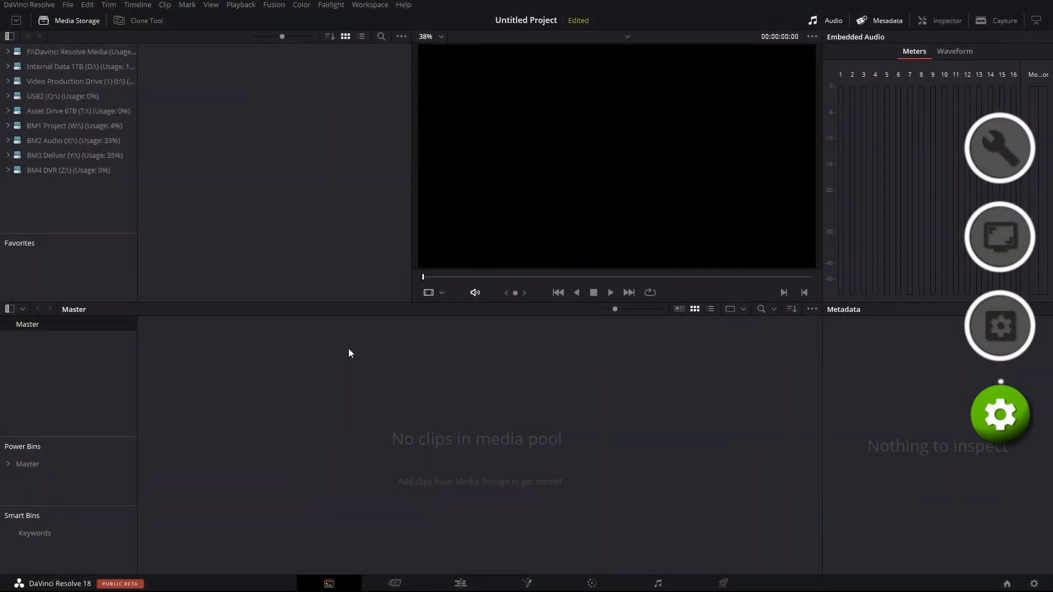
# Set the project's timeline frame rate to 30 frames per second and save while keeping the project settings open
pyautogui.click(1034, 584)
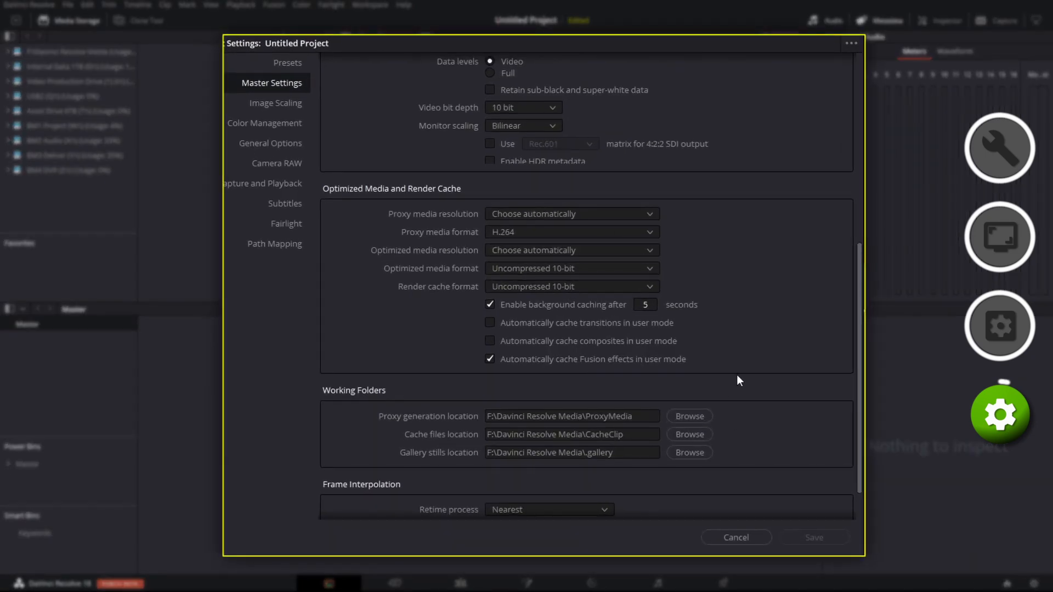
pyautogui.scroll(10, 741, 372)
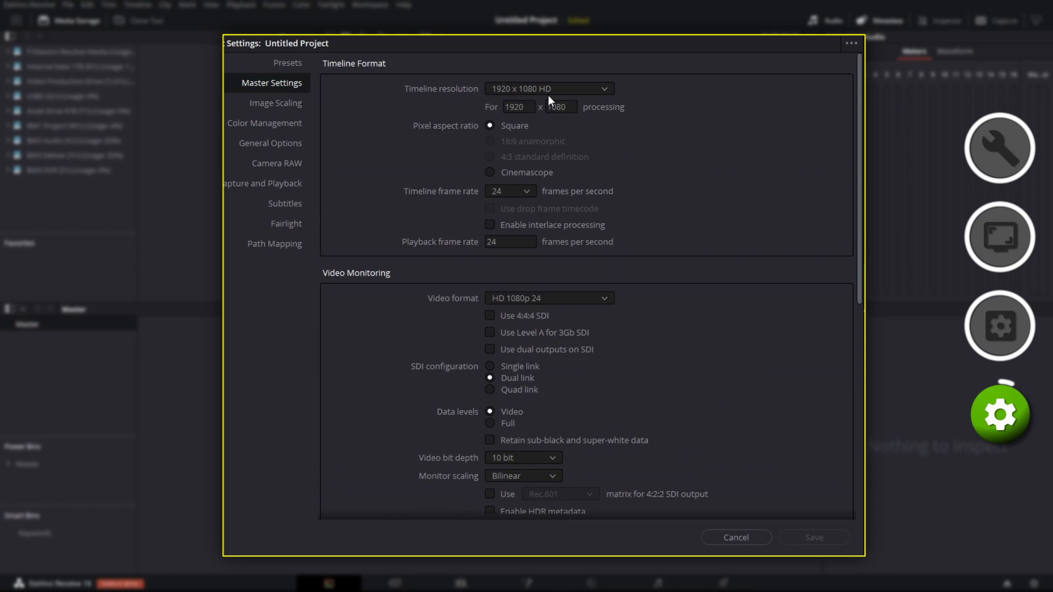
pyautogui.click(530, 192)
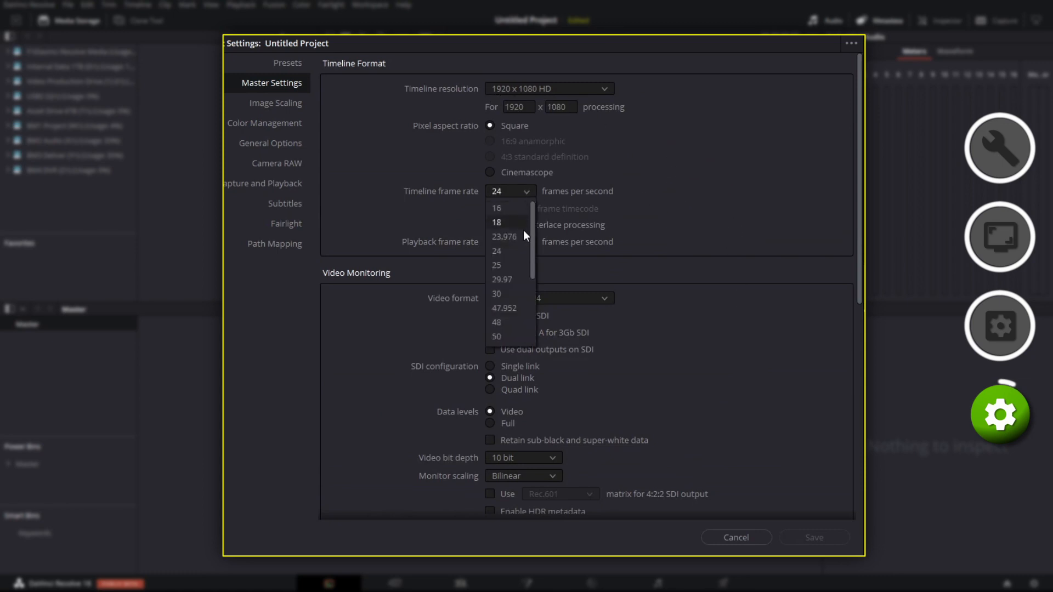
pyautogui.click(497, 294)
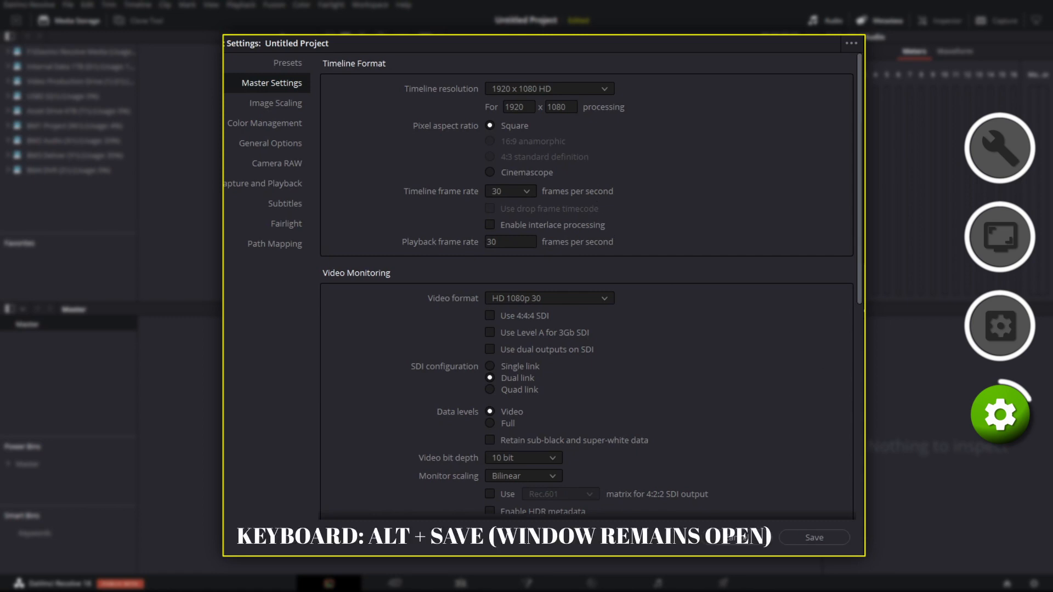
pyautogui.keyDown('alt'); pyautogui.click(802, 538); pyautogui.keyUp('alt')
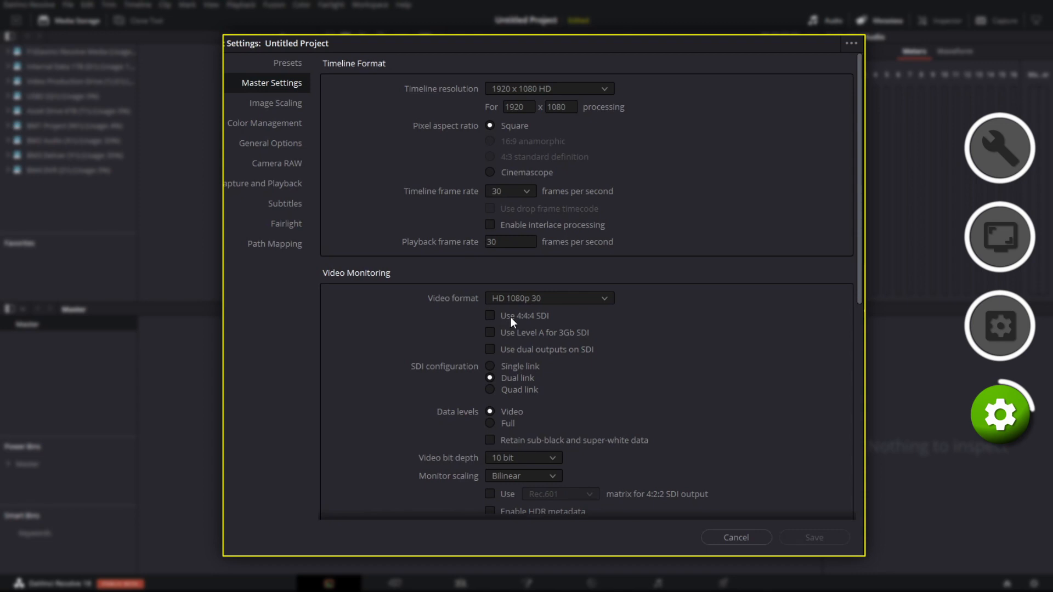
# Set the current 30 fps project settings as the default preset, confirming the preset update
pyautogui.click(851, 43)
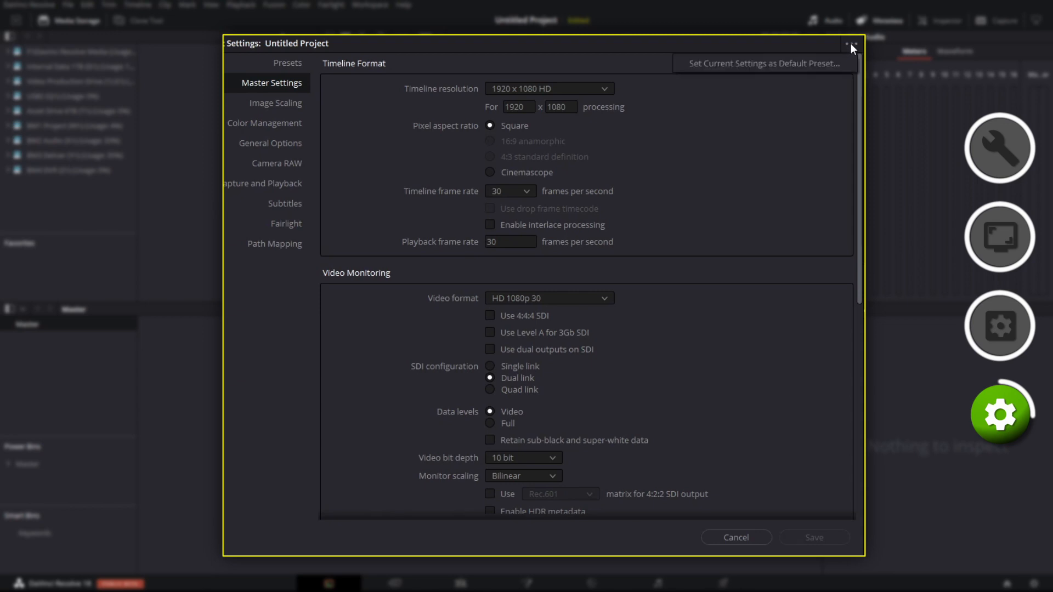
pyautogui.click(757, 72)
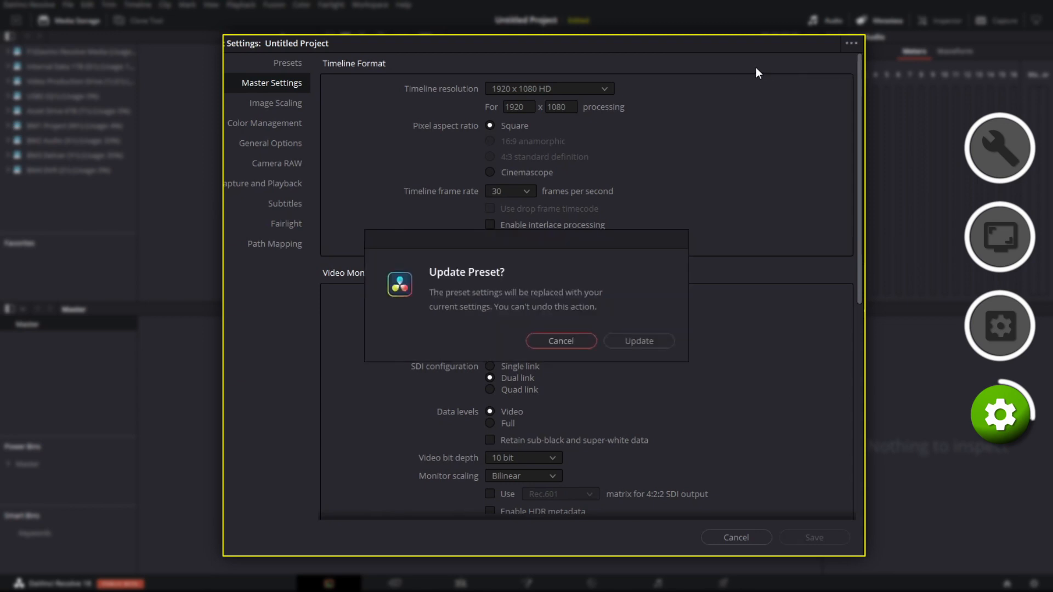
pyautogui.click(639, 341)
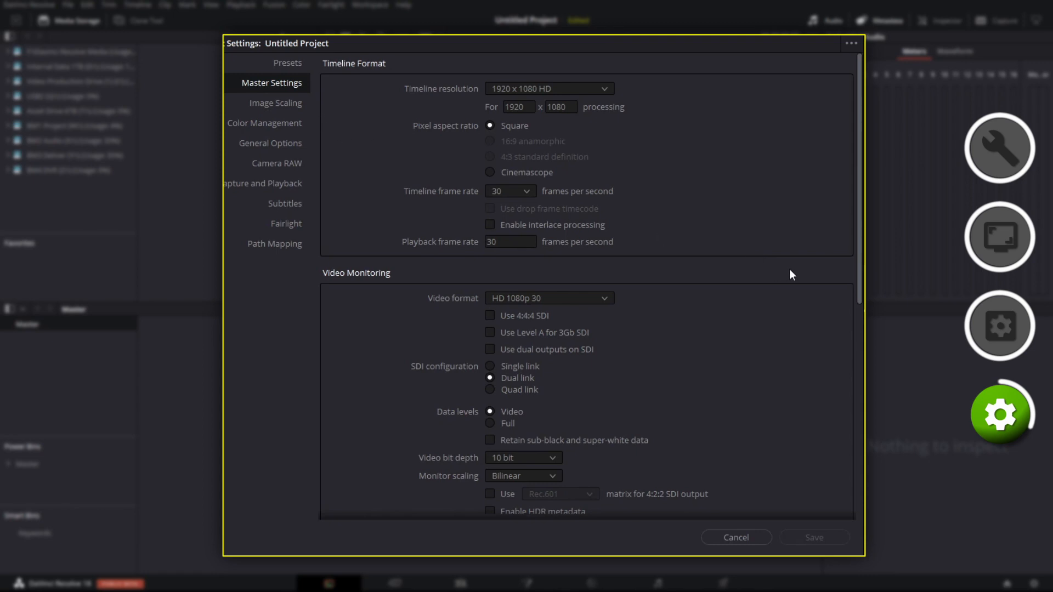
# Set the proxy media resolution to Half and the proxy media format to DNxHR LB
pyautogui.scroll(-6, 751, 270)
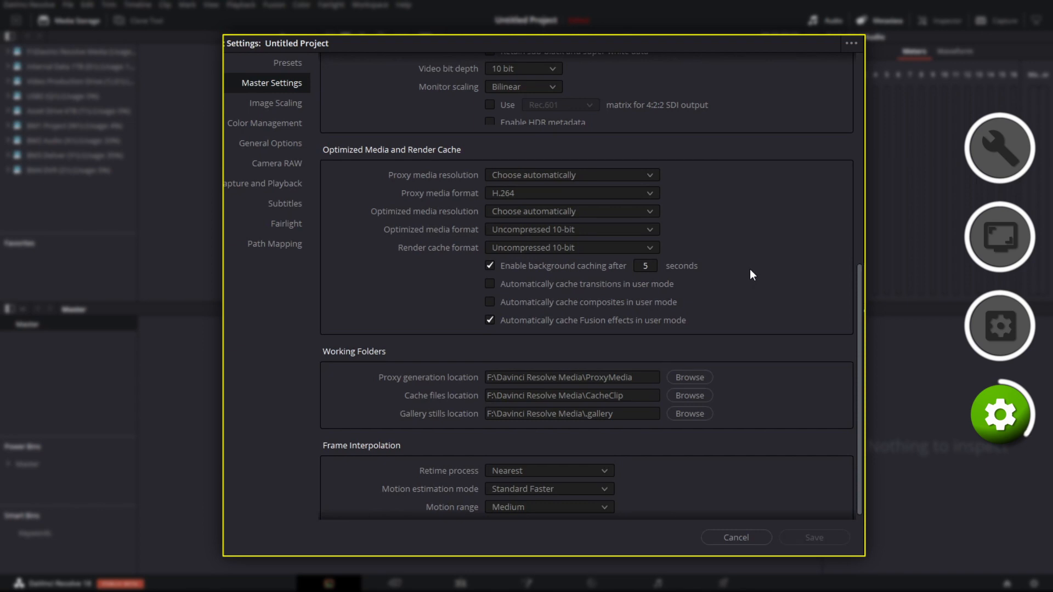
pyautogui.click(653, 178)
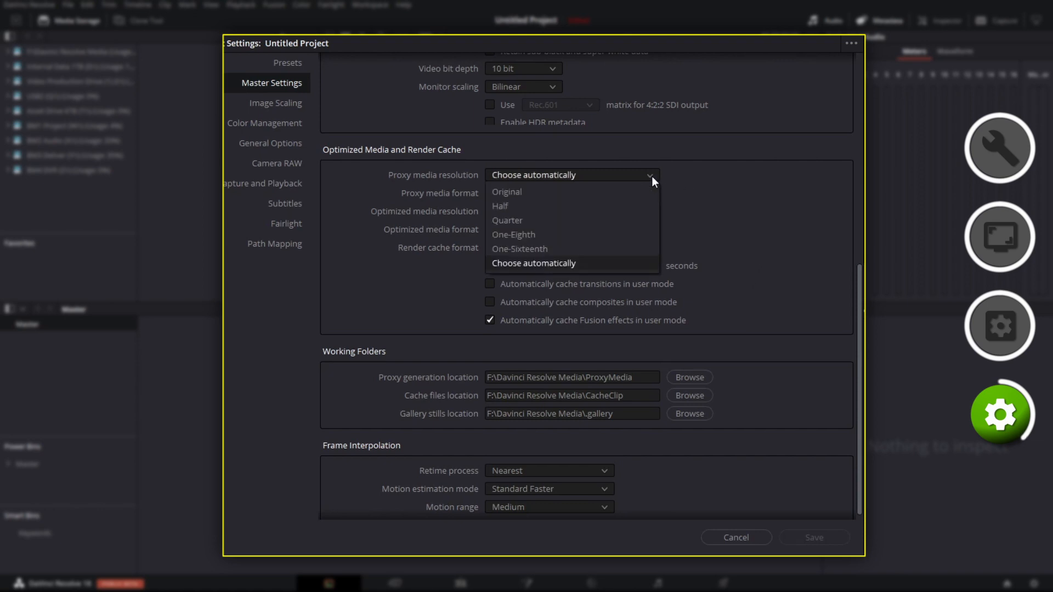
pyautogui.click(508, 207)
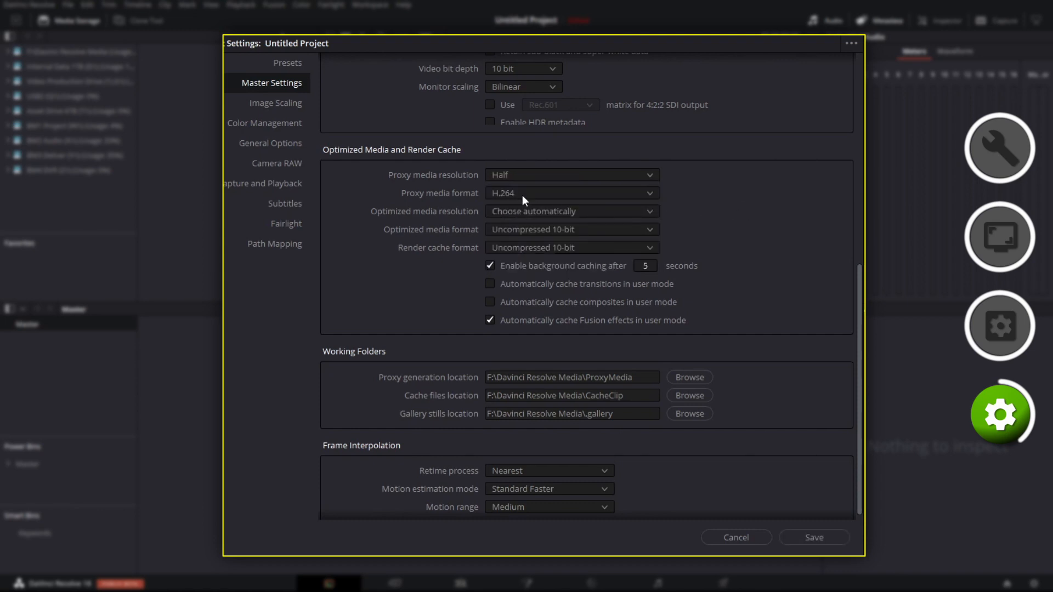
pyautogui.click(650, 195)
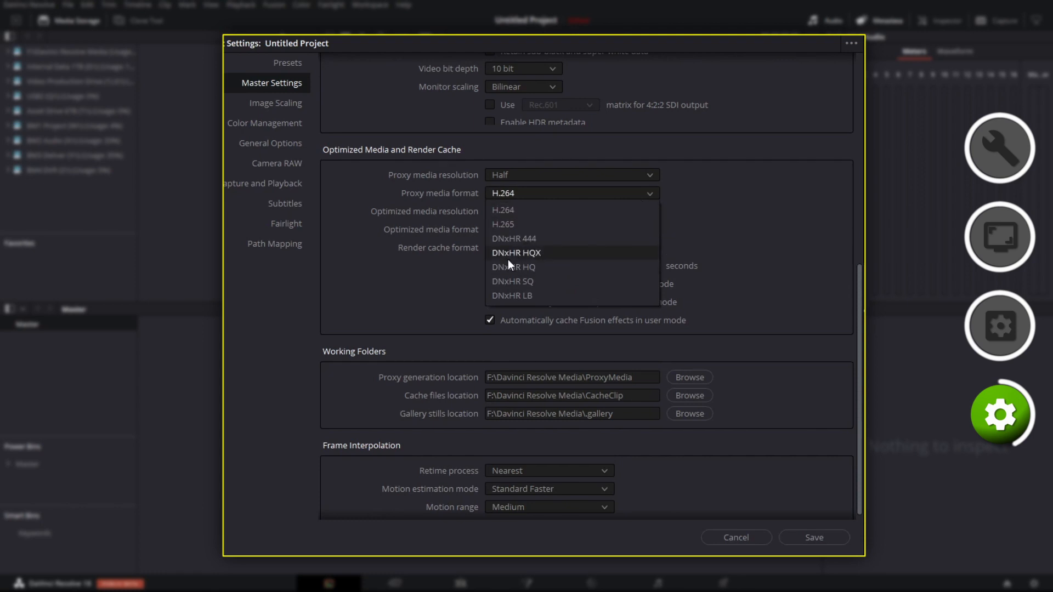
pyautogui.click(517, 296)
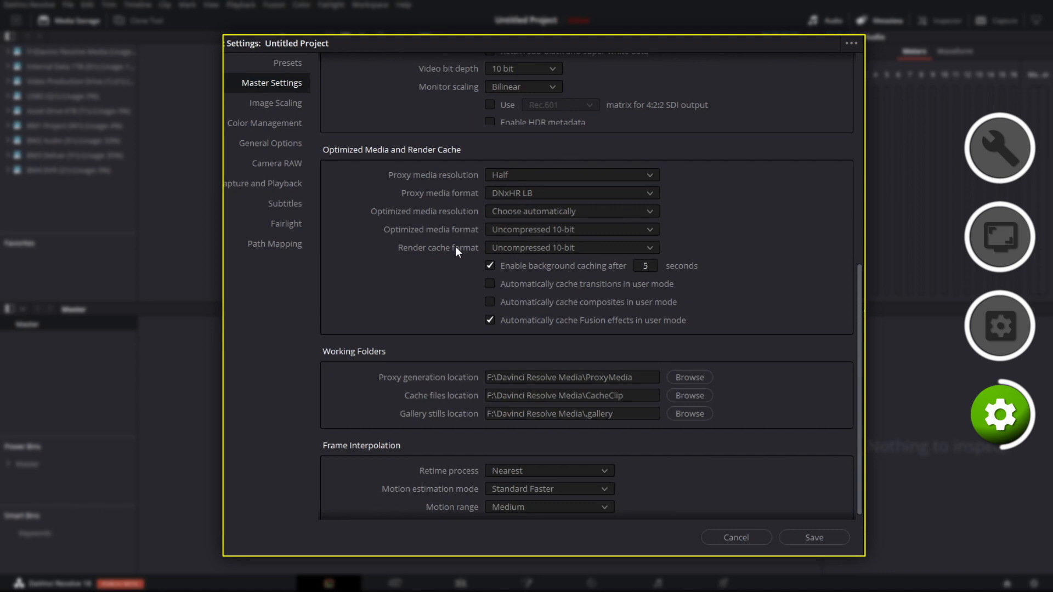
# Set the optimized media resolution to Half, and both the optimized media and render cache formats to DNxHR LB
pyautogui.click(636, 213)
pyautogui.click(527, 246)
pyautogui.click(649, 229)
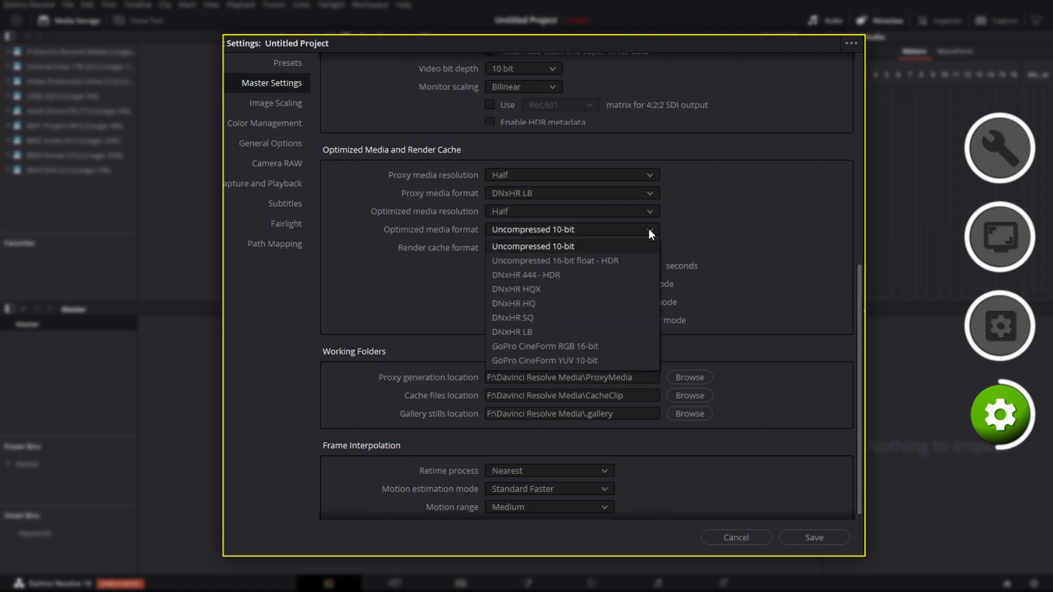
pyautogui.click(528, 331)
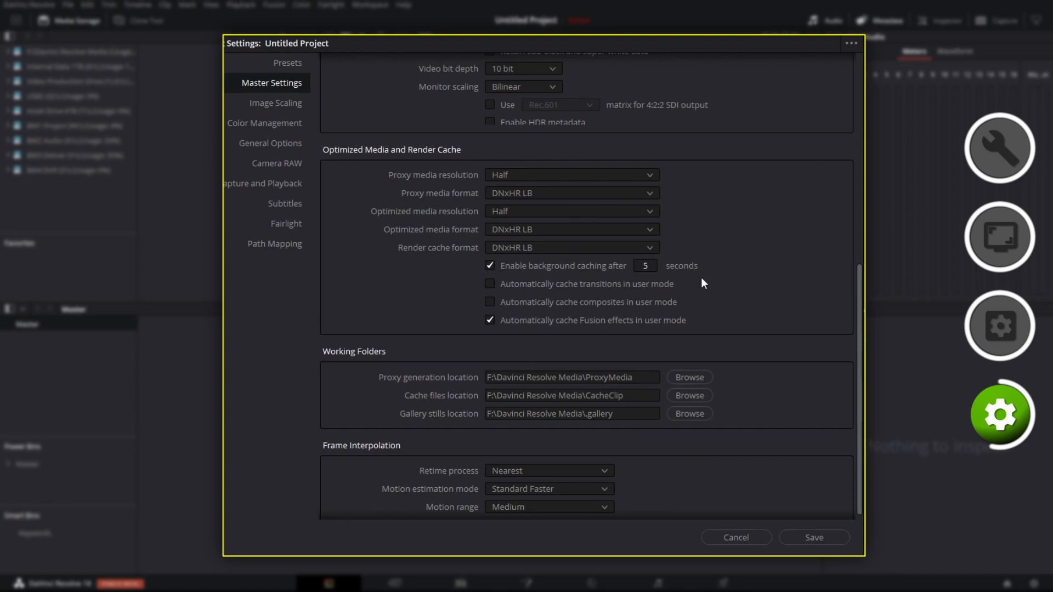
# Set background caching to start after 10 seconds and enable automatic caching of transitions and composites in user mode
pyautogui.moveTo(644, 267); pyautogui.dragTo(662, 267)
pyautogui.scroll(-1, 768, 291)
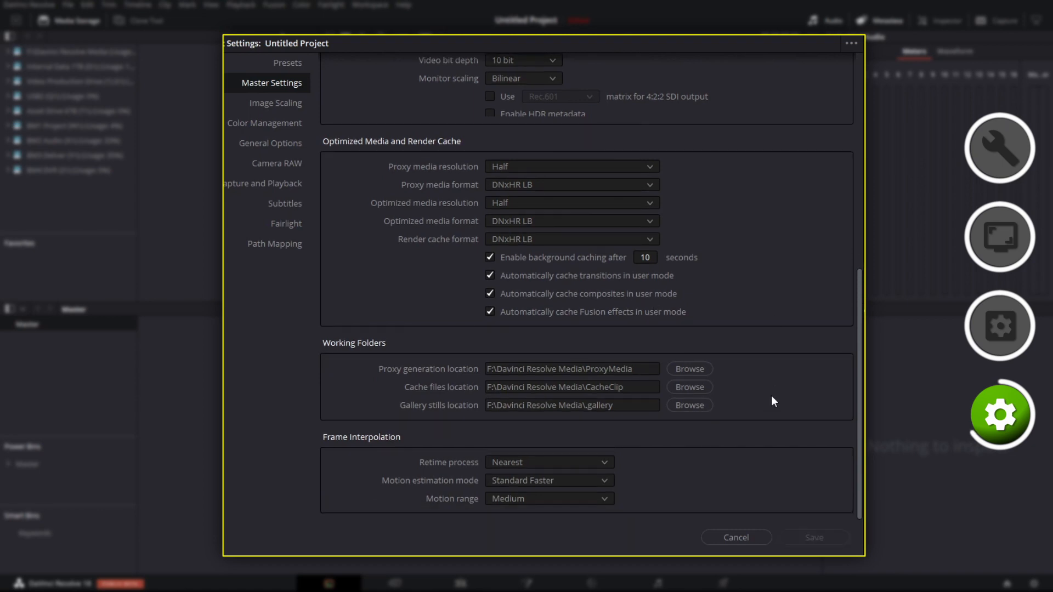
# Check the media storage locations in the system preferences and close them without changes
pyautogui.click(29, 4)
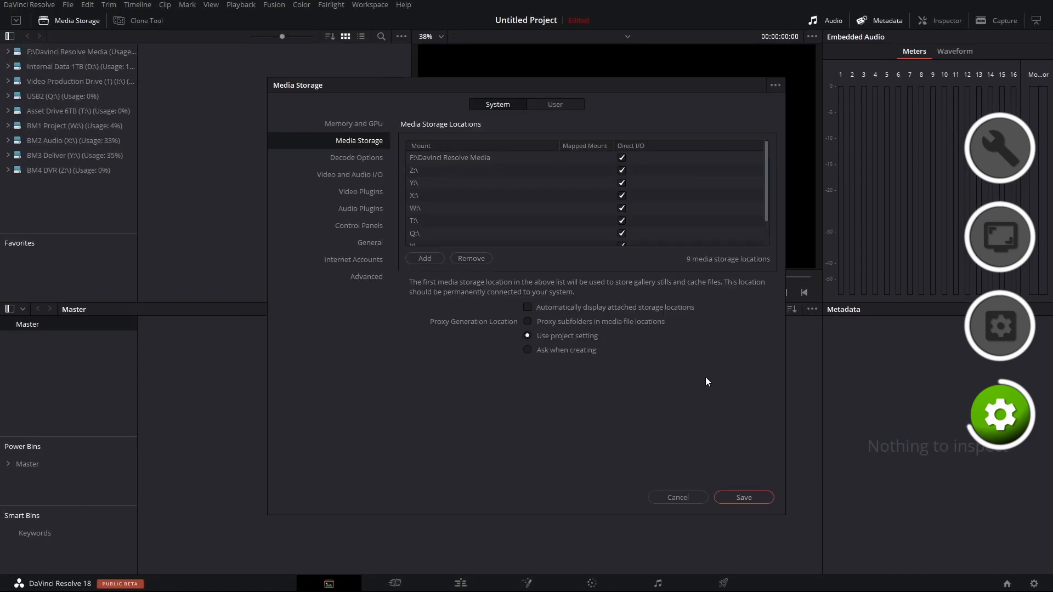
pyautogui.click(691, 498)
# Set the project's Fairlight target loudness level to -14 LUFS and save while keeping the project settings open
pyautogui.click(1038, 585)
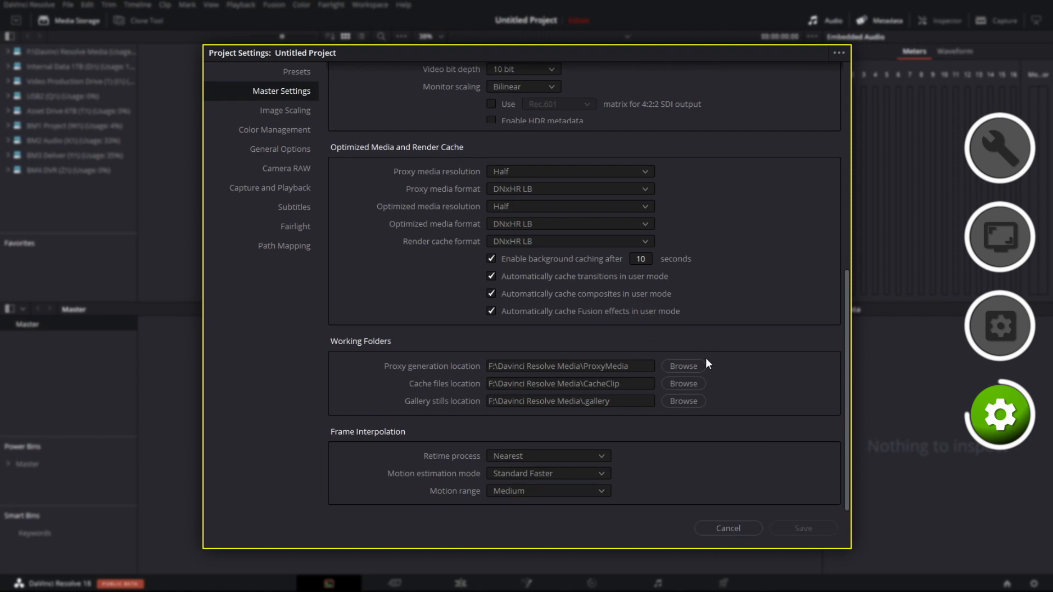
pyautogui.scroll(10, 726, 351)
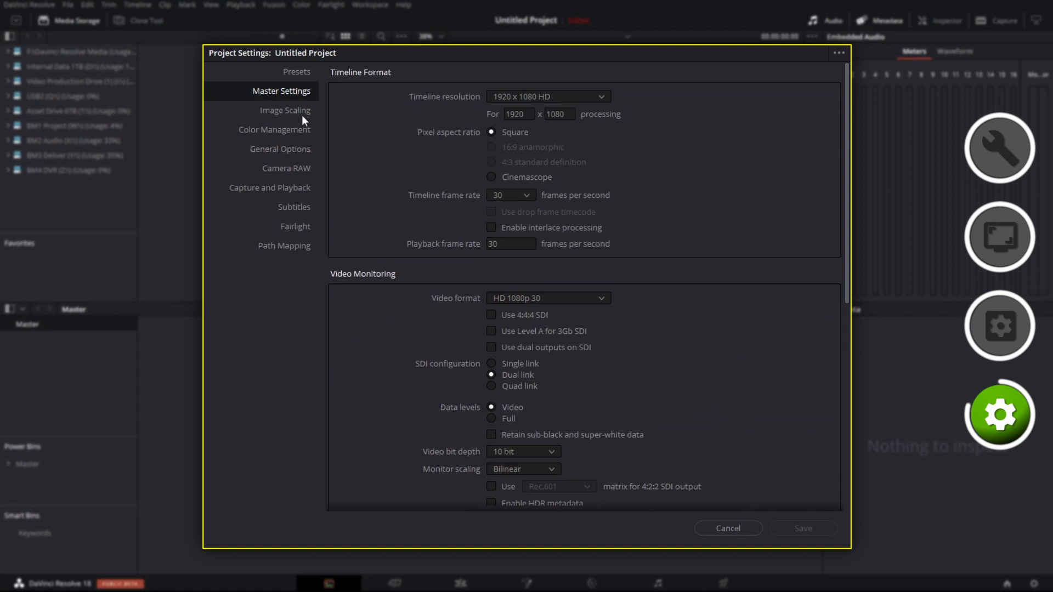
pyautogui.click(296, 226)
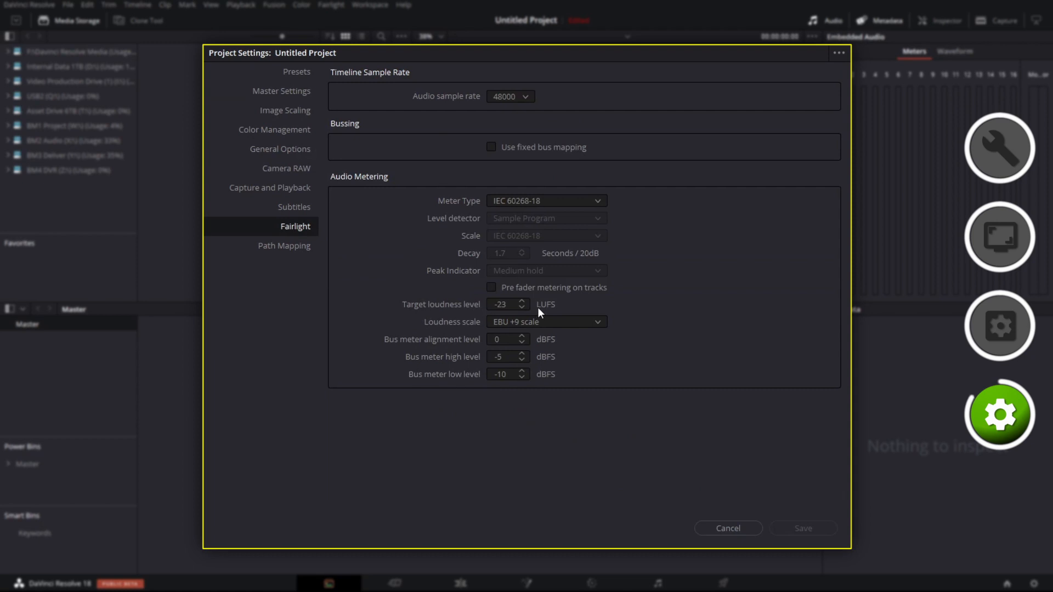
pyautogui.click(522, 301)
pyautogui.click(624, 327)
pyautogui.keyDown('alt'); pyautogui.click(801, 526); pyautogui.keyUp('alt')
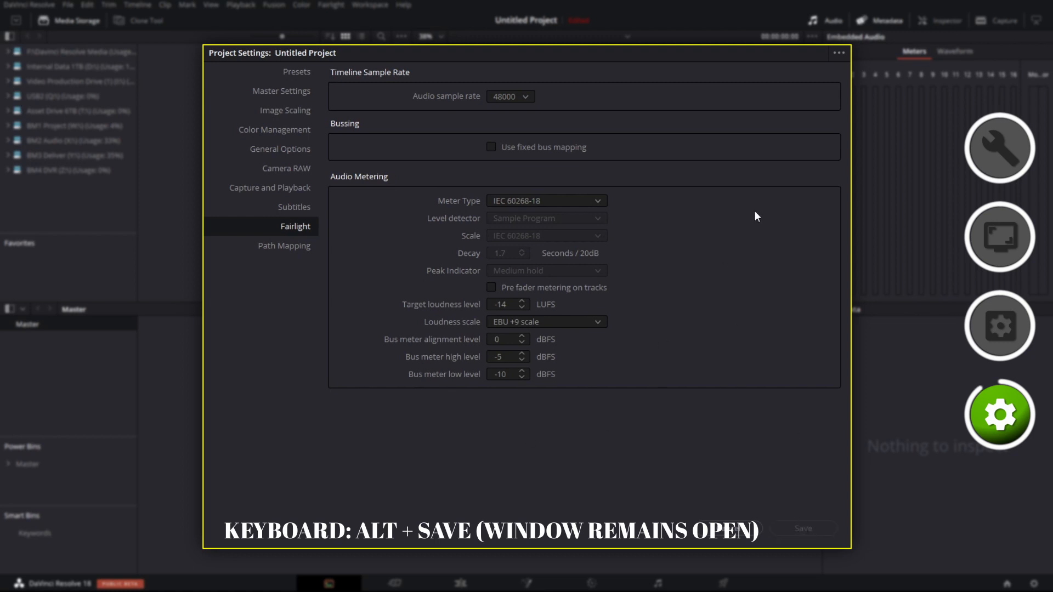
# Update the default preset with the current project settings, including the new loudness target
pyautogui.click(838, 52)
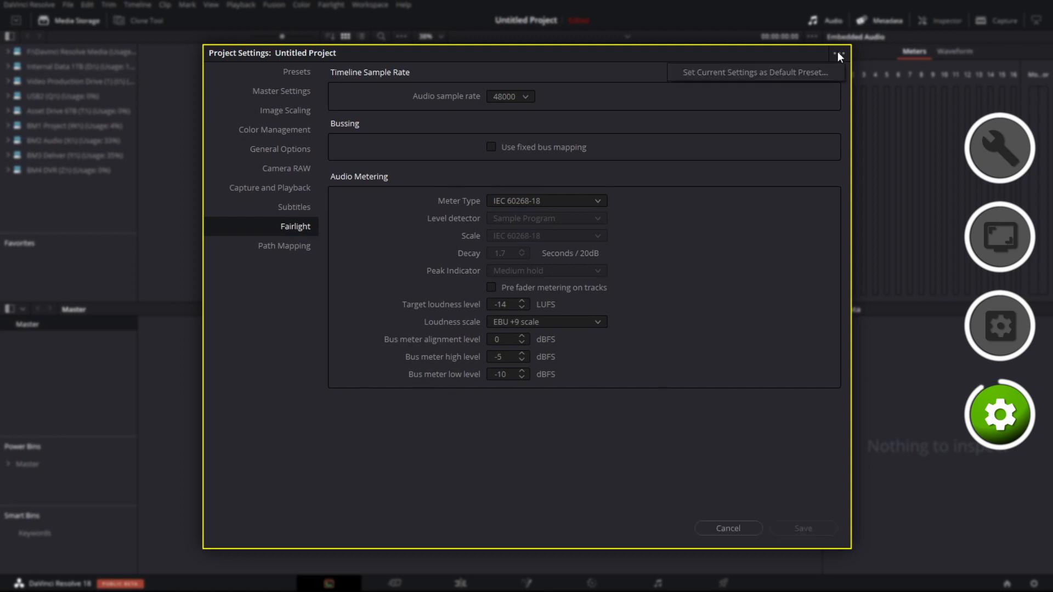
pyautogui.click(722, 73)
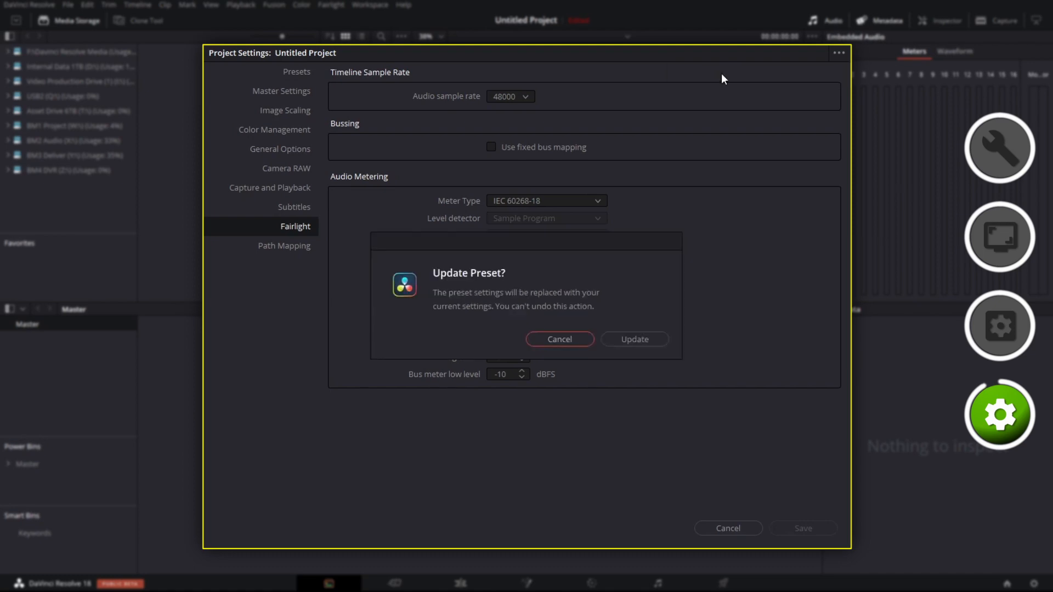
pyautogui.click(616, 334)
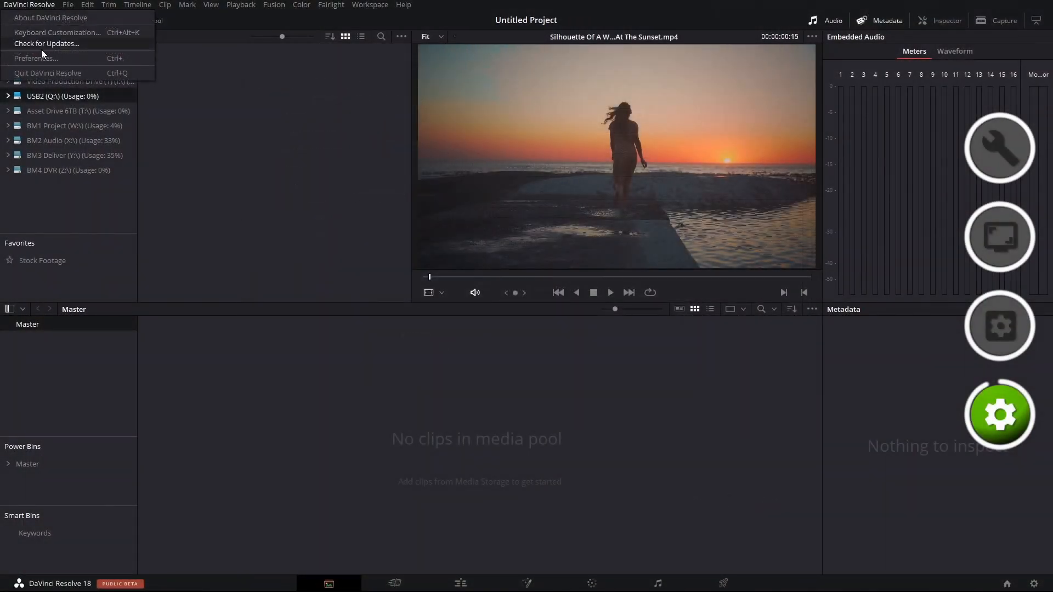
# Configure Live save and project backups every 10 minutes, kept hourly for 2 hours and daily for 2 days, then save the user preferences
pyautogui.click(38, 57)
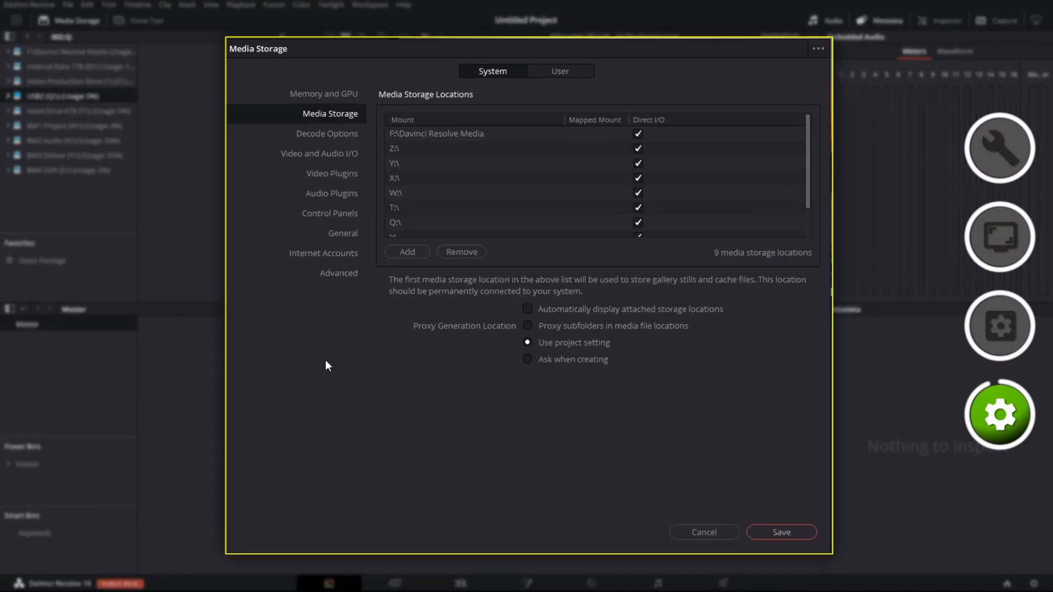
pyautogui.click(567, 70)
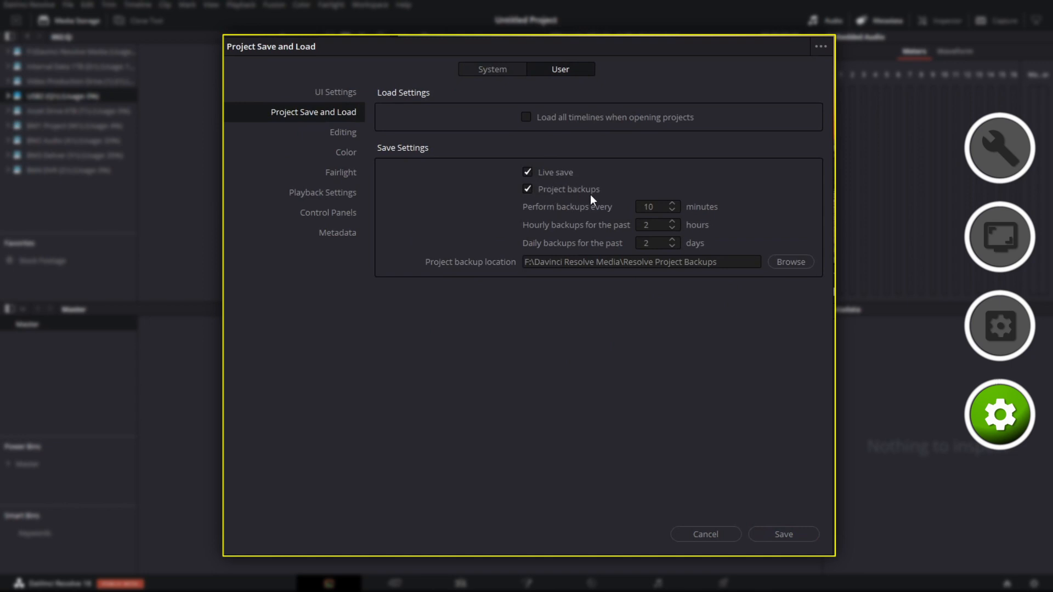
pyautogui.click(775, 532)
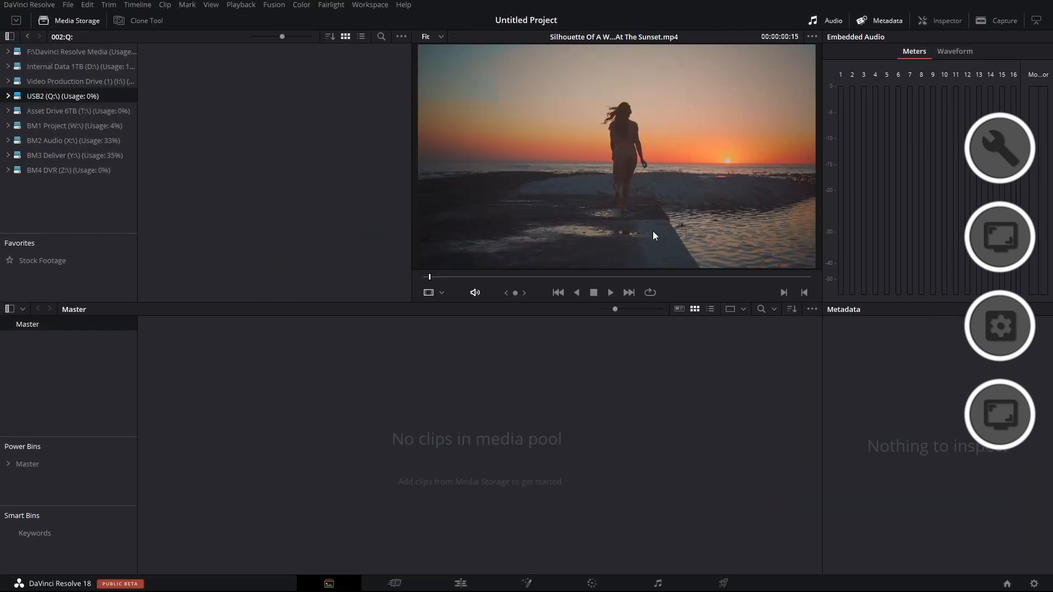